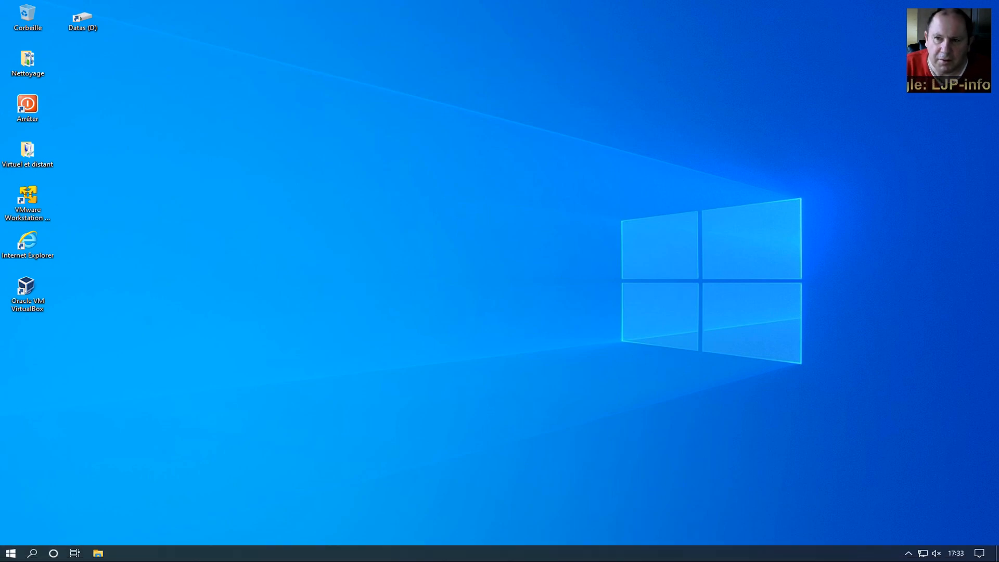
left_click(101, 554)
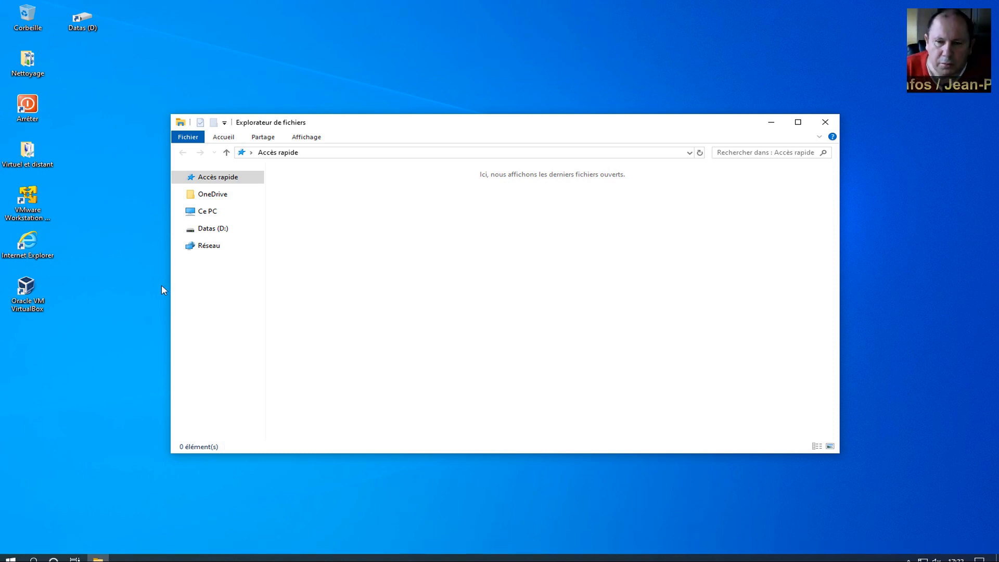
right_click(203, 216)
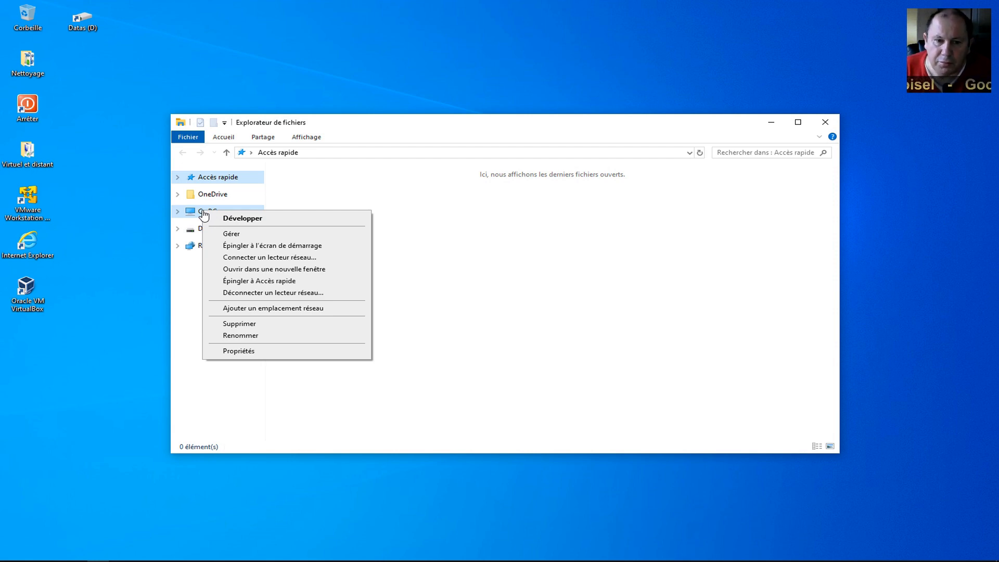
left_click(231, 233)
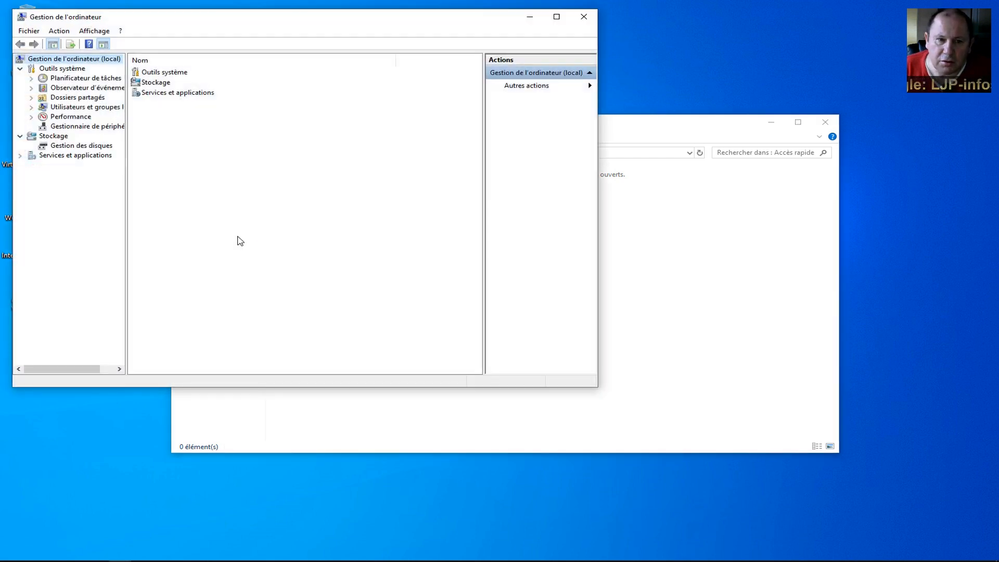
left_click(83, 146)
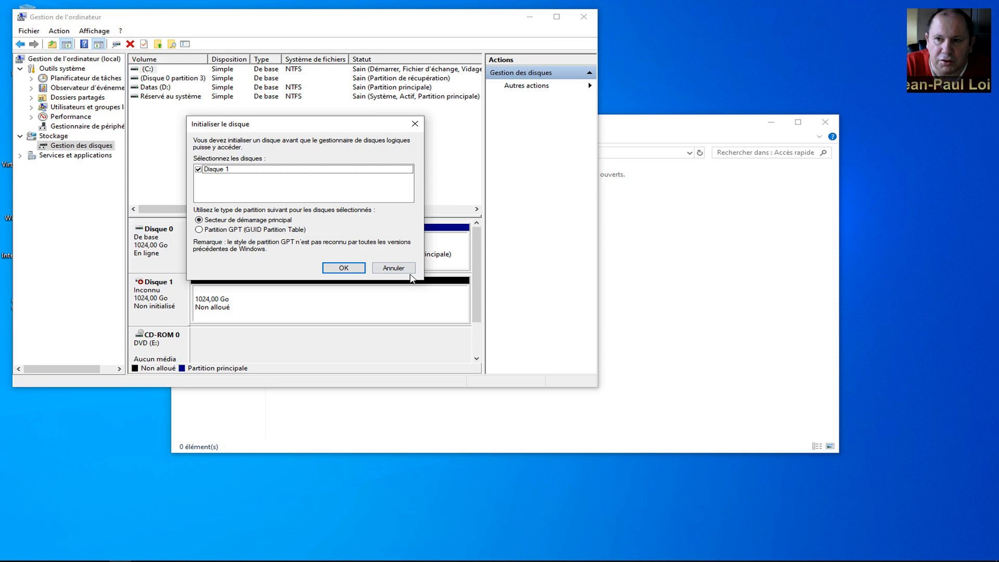
left_click(394, 268)
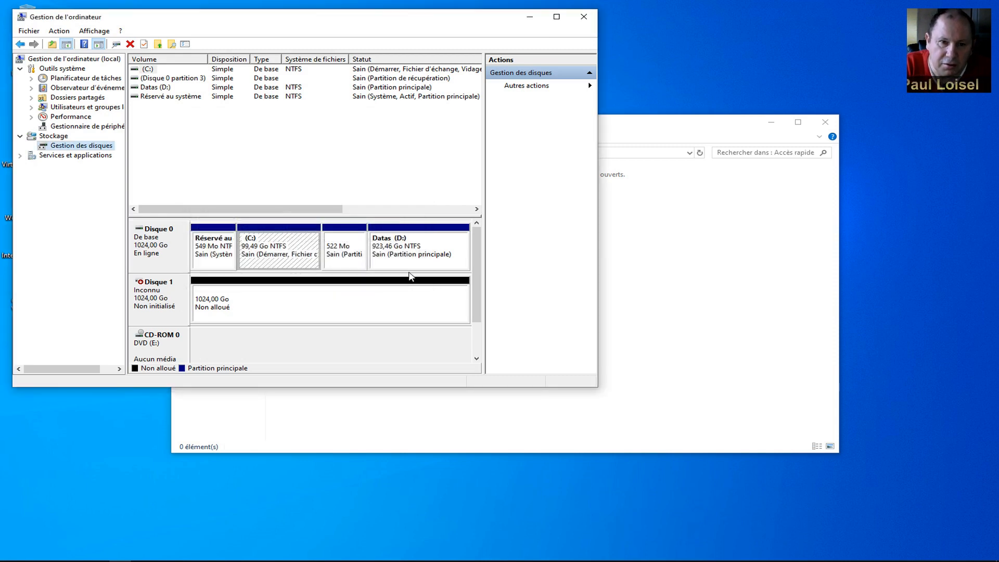
left_click(584, 17)
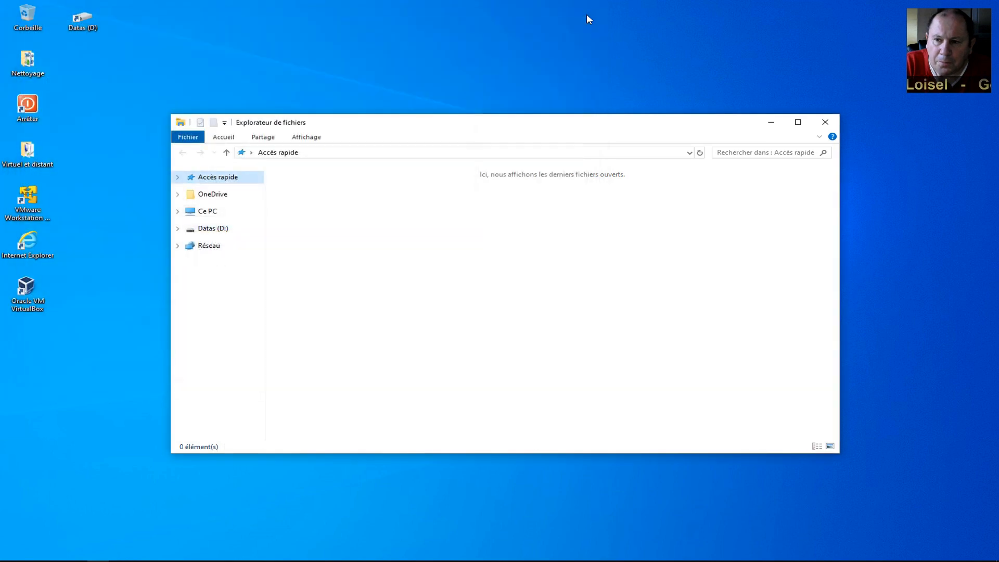
left_click(825, 124)
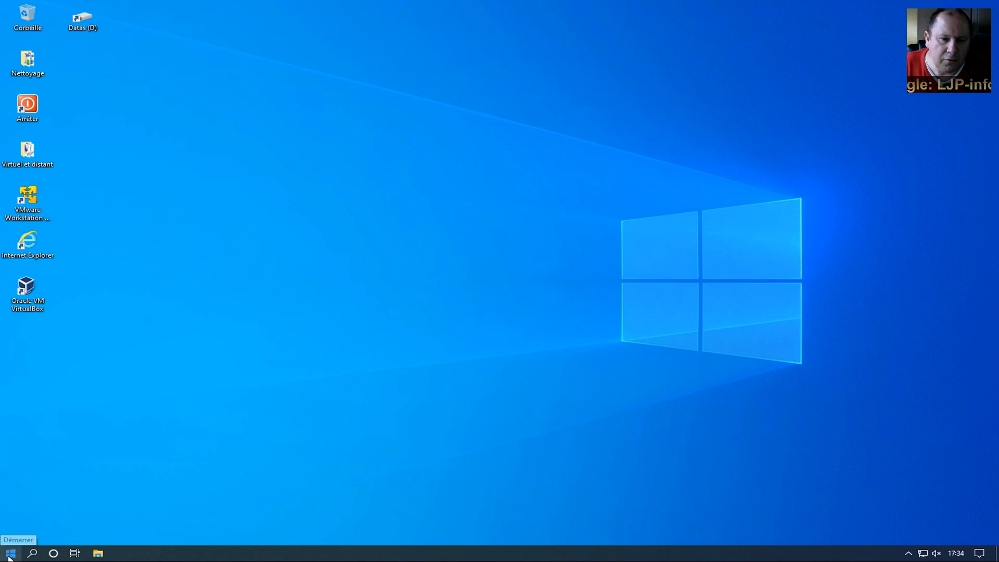
Open Disk Management and initialize Disk 1 with the master boot record (Secteur de démarrage principal) partition style.
right_click(10, 554)
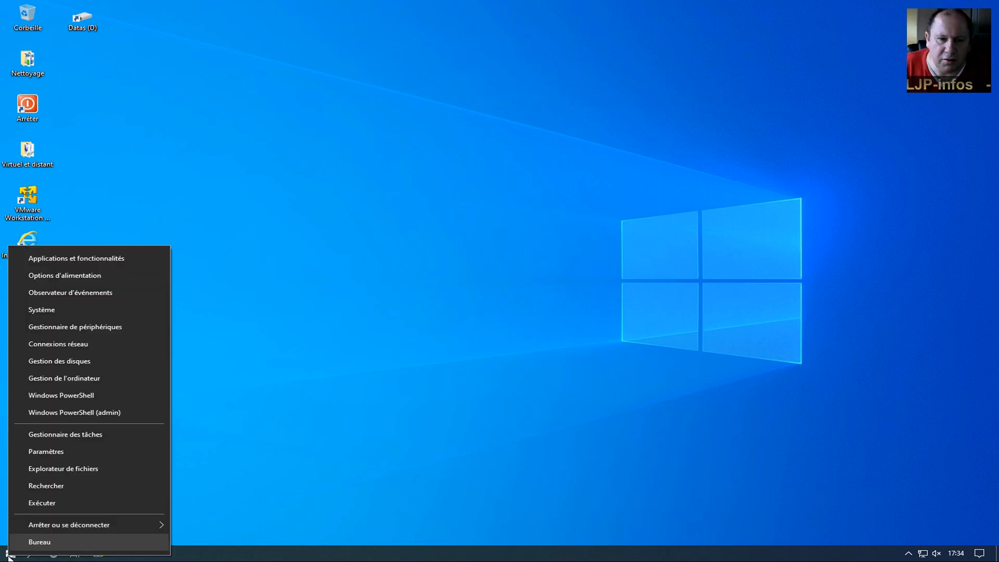
left_click(66, 360)
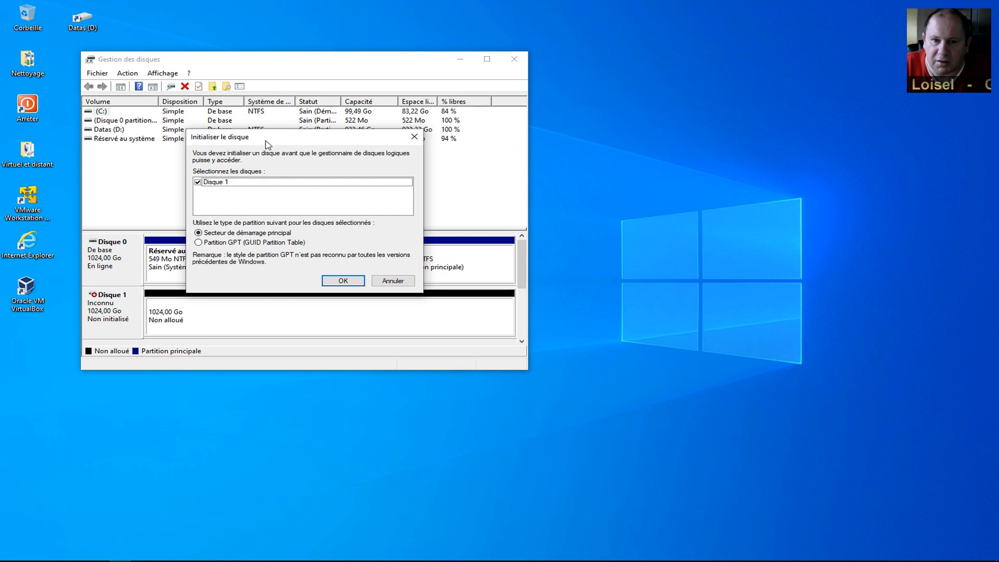
left_click_drag(266, 140, 652, 115)
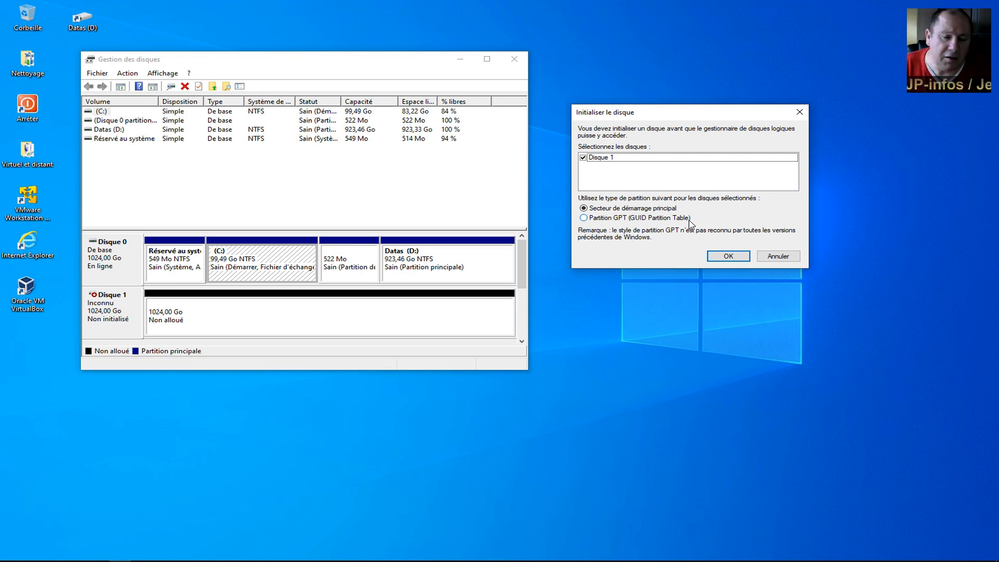
left_click(730, 255)
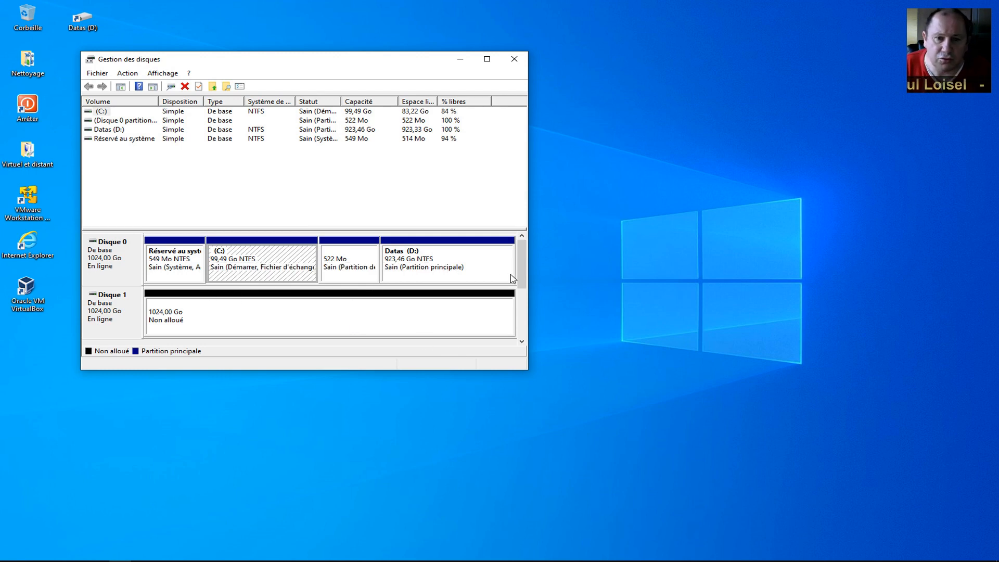
Set up a new simple volume on Disk 1's unallocated space with a size of 1048573 MB and drive letter F.
left_click_drag(522, 278, 522, 303)
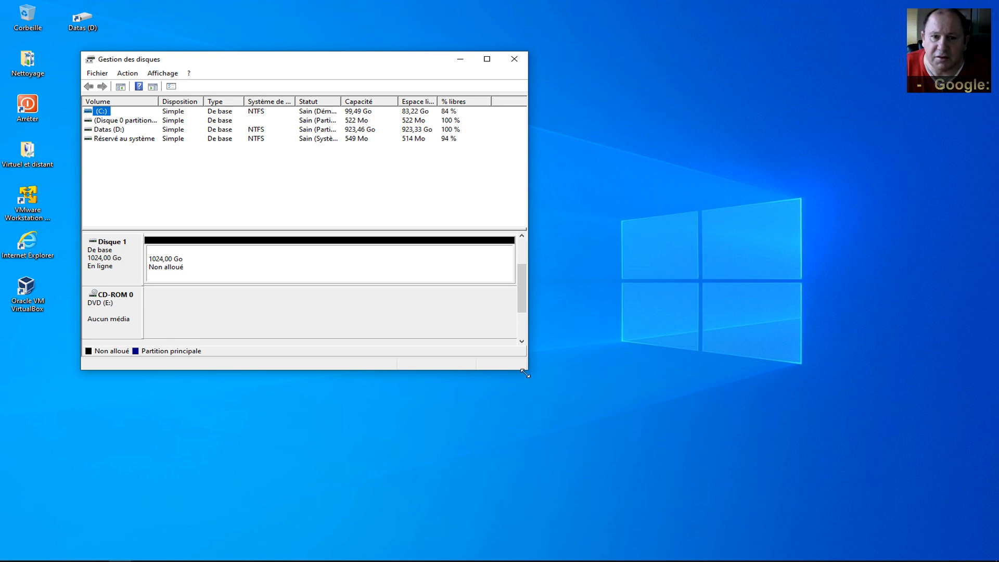
left_click_drag(530, 380, 686, 476)
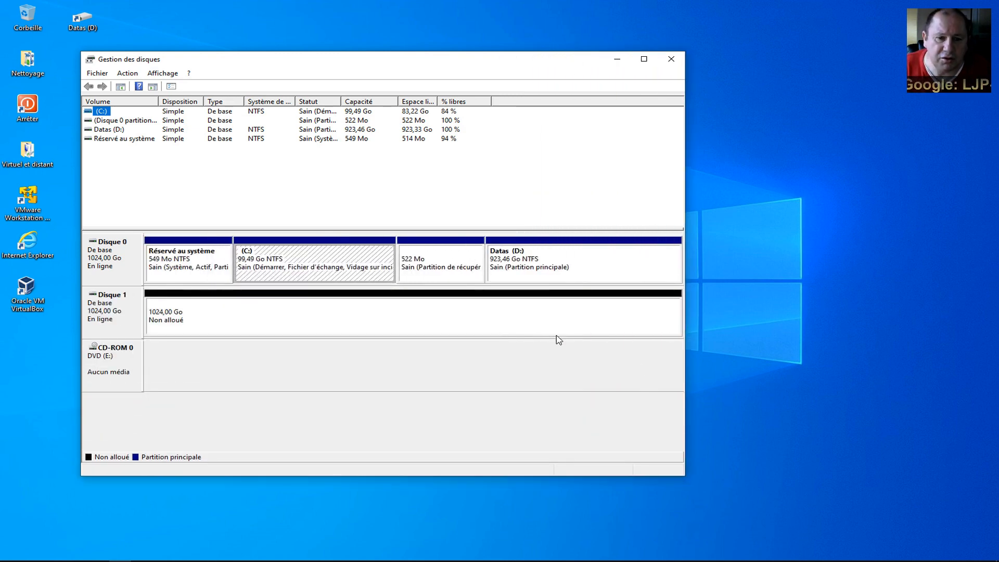
left_click(207, 312)
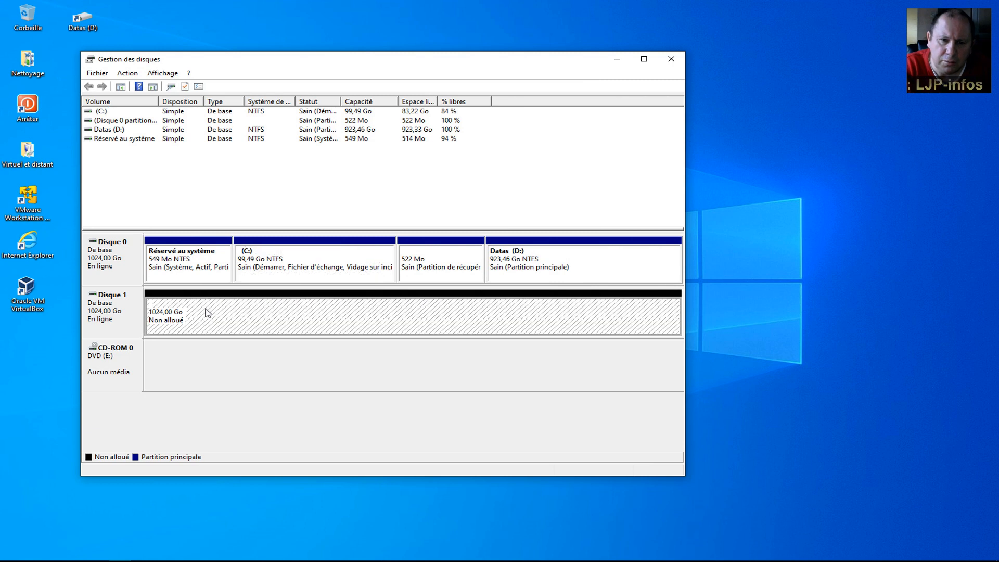
right_click(206, 312)
left_click(258, 317)
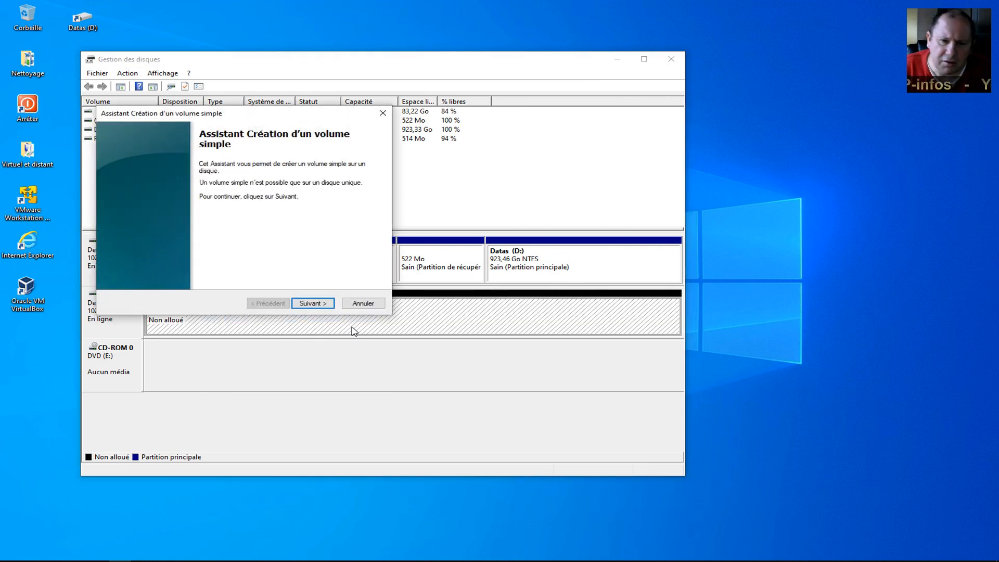
left_click(319, 305)
left_click(319, 304)
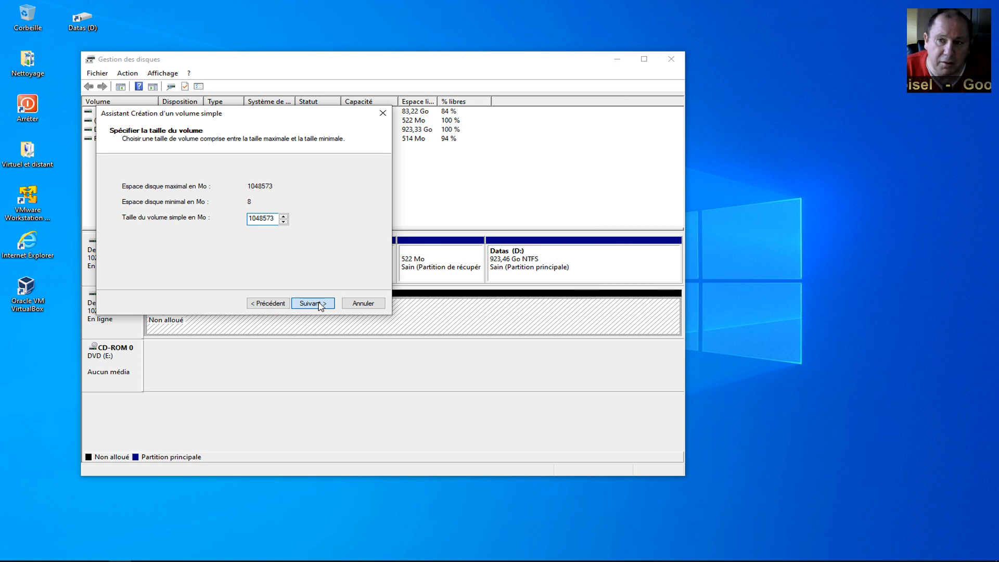
left_click(320, 306)
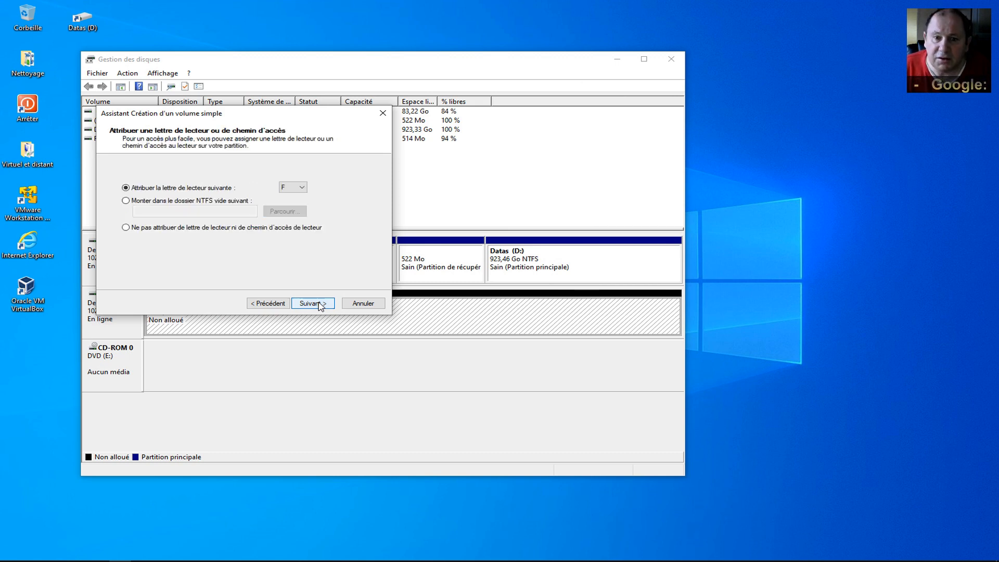
left_click(301, 190)
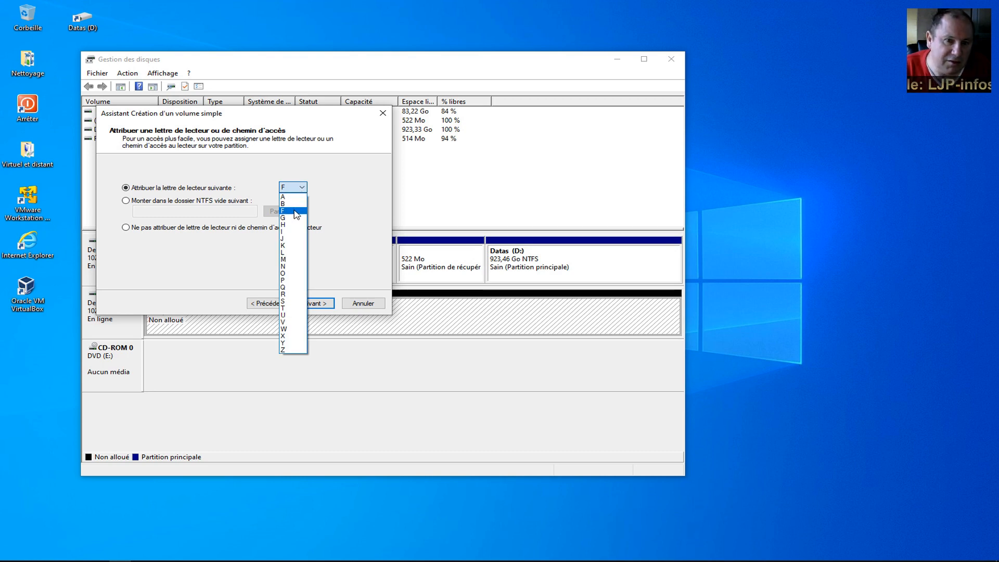
left_click(293, 210)
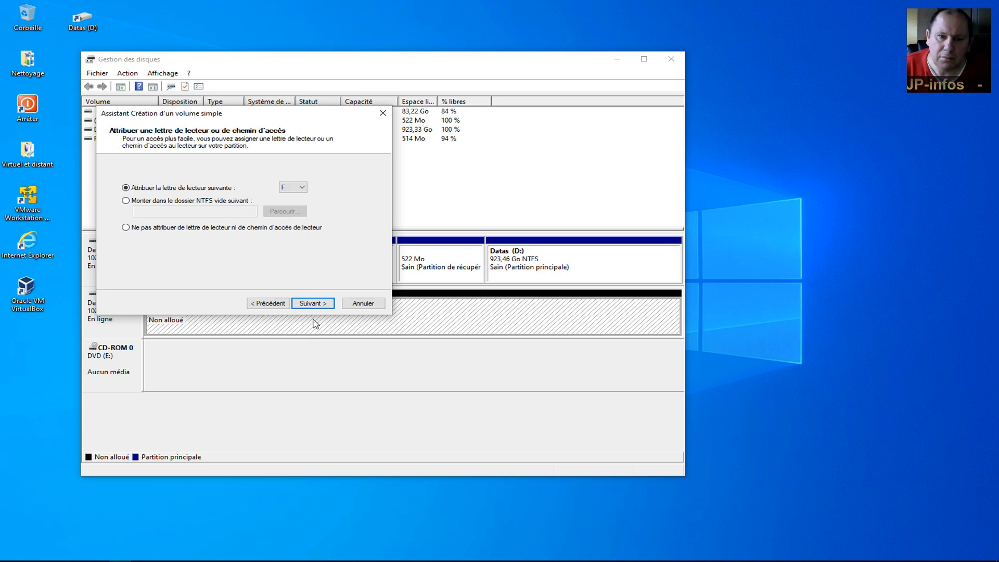
left_click(314, 303)
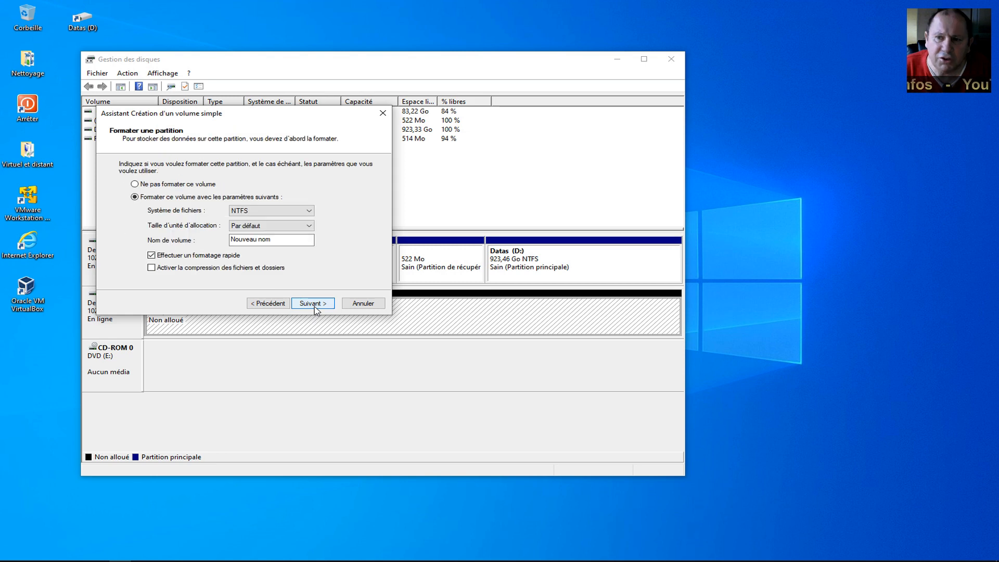
Name the volume "Mes données", keep NTFS with default allocation size and quick formatting, and finish creating it.
left_click_drag(290, 241, 180, 234)
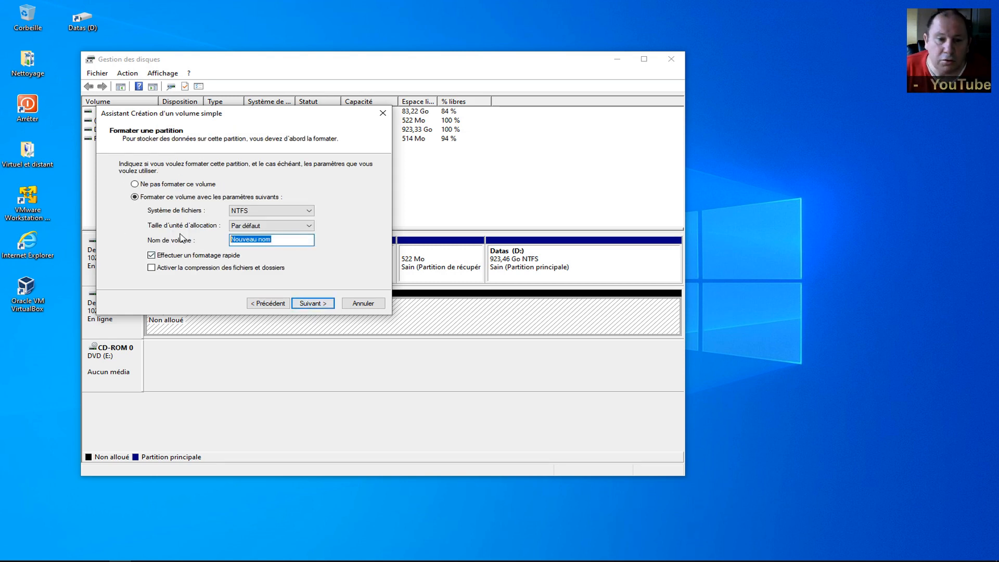
type("Mes do")
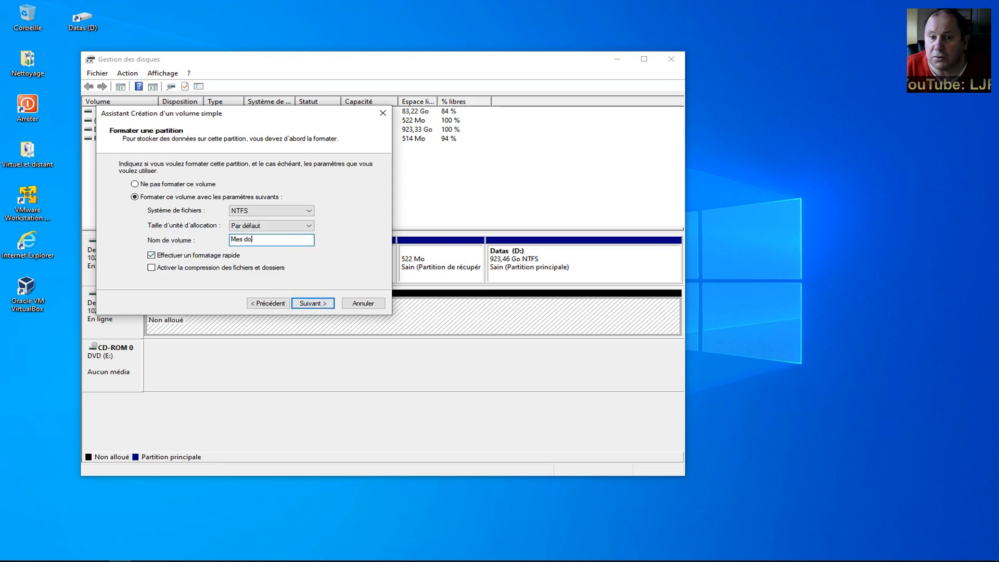
type("nnées")
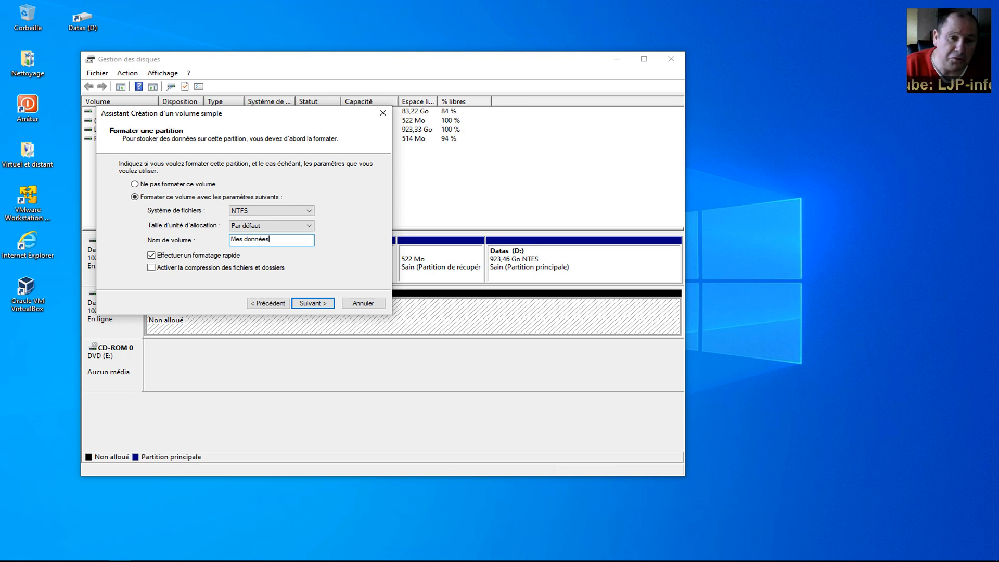
left_click(310, 304)
left_click(312, 304)
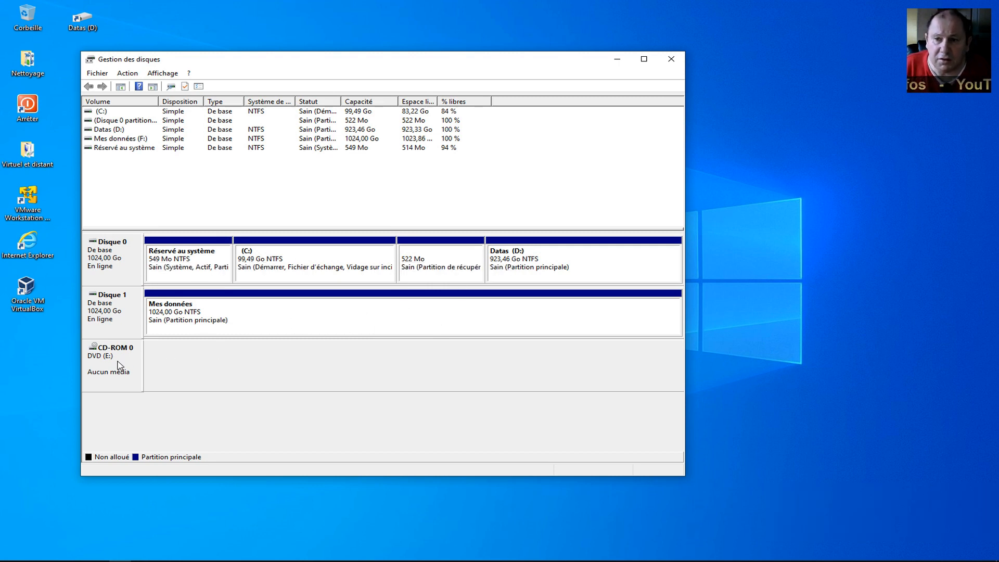
Change the CD-ROM 0 drive letter to G and accept the change.
right_click(233, 319)
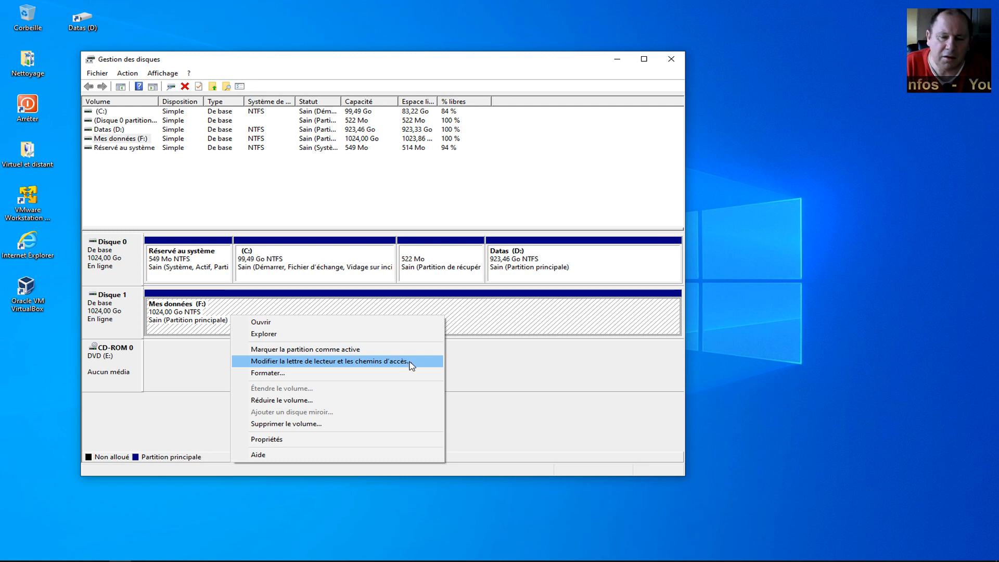
right_click(115, 359)
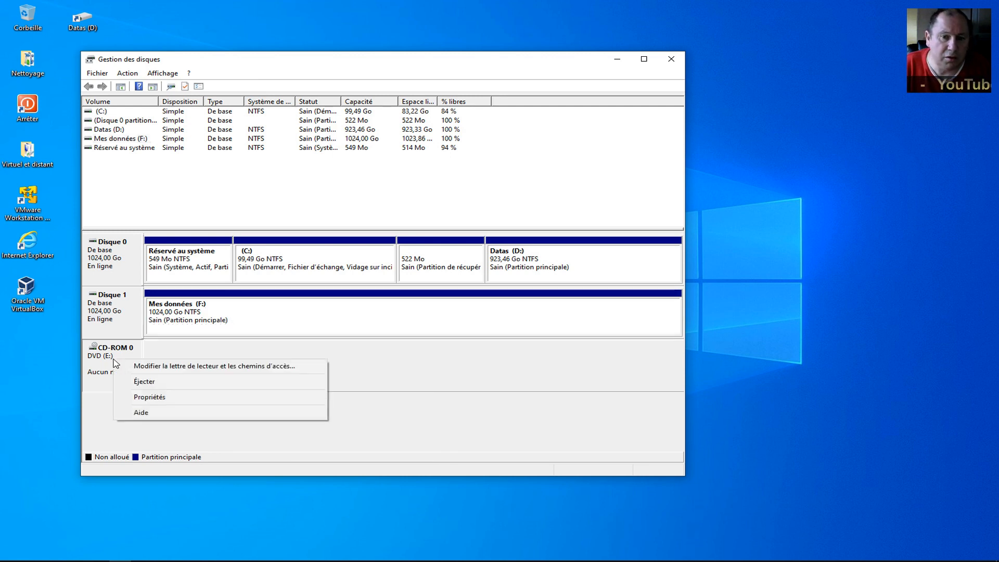
left_click(155, 366)
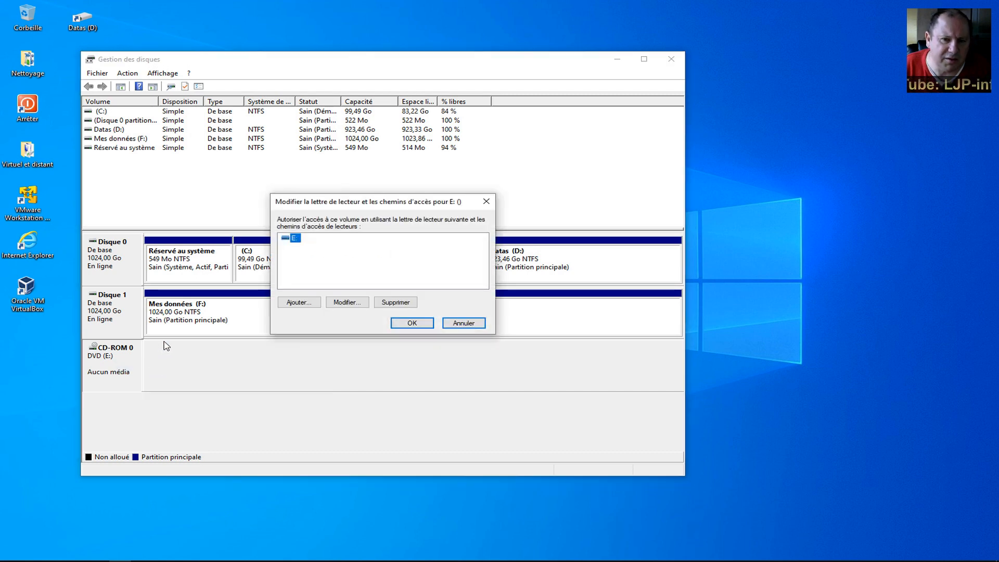
left_click(360, 303)
left_click(420, 257)
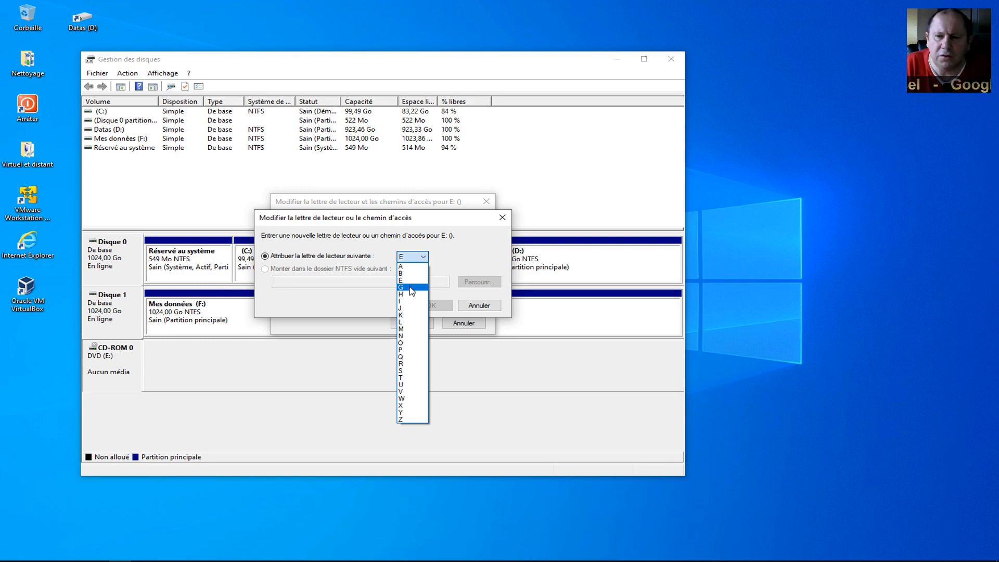
left_click(411, 288)
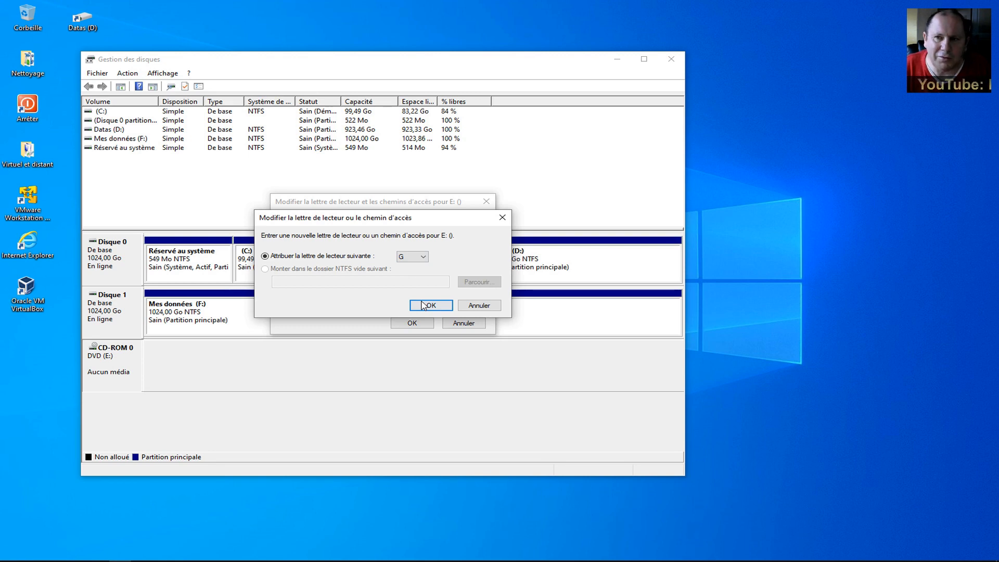
left_click(423, 305)
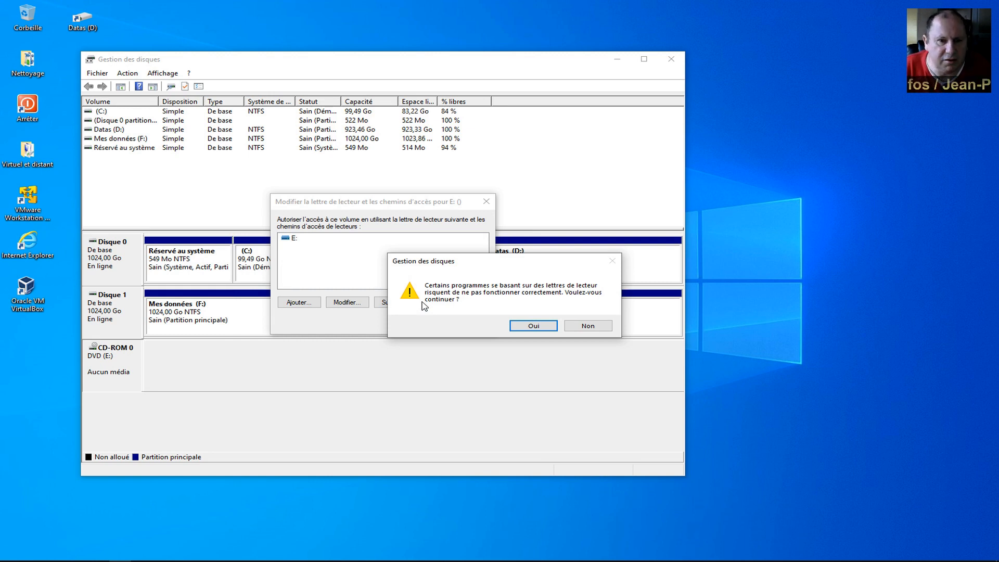
left_click(515, 323)
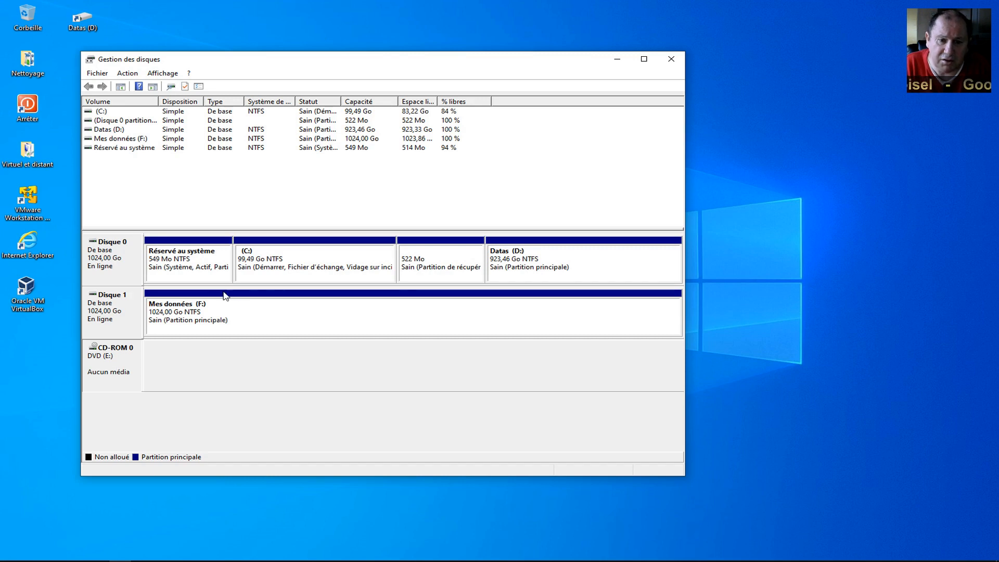
Change the drive letter of the "Mes données" volume on Disk 1 to E and accept the change.
left_click(294, 306)
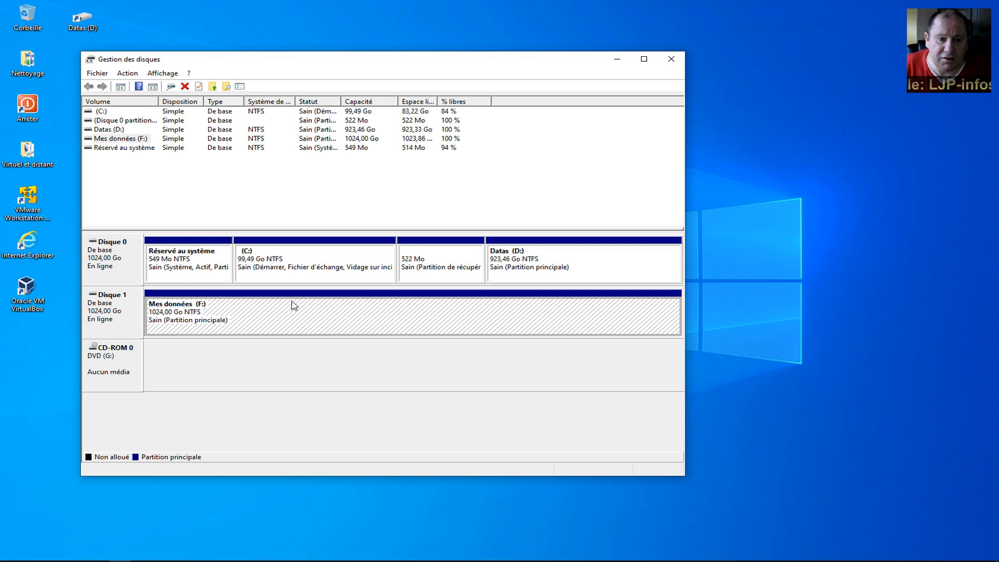
right_click(291, 301)
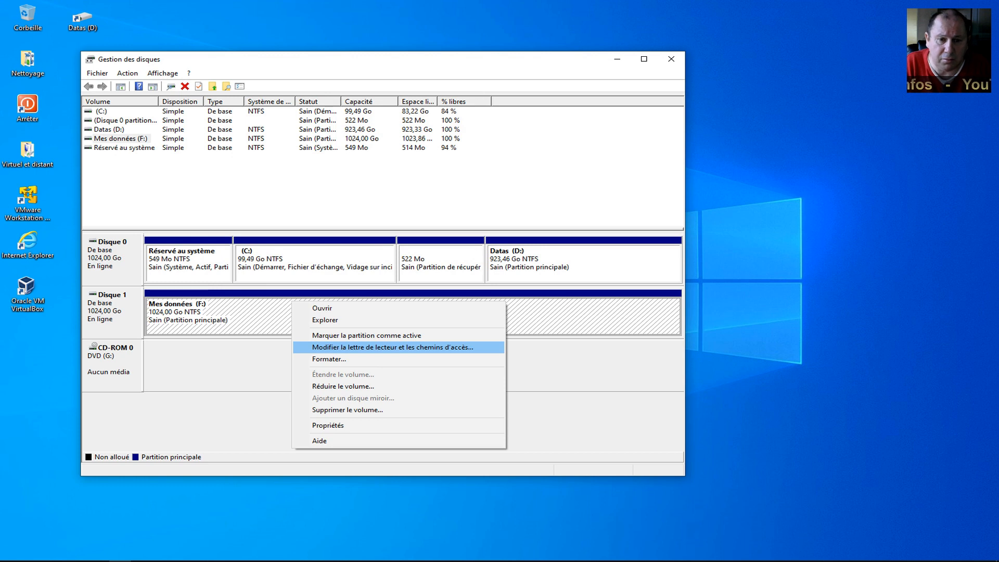
left_click(339, 347)
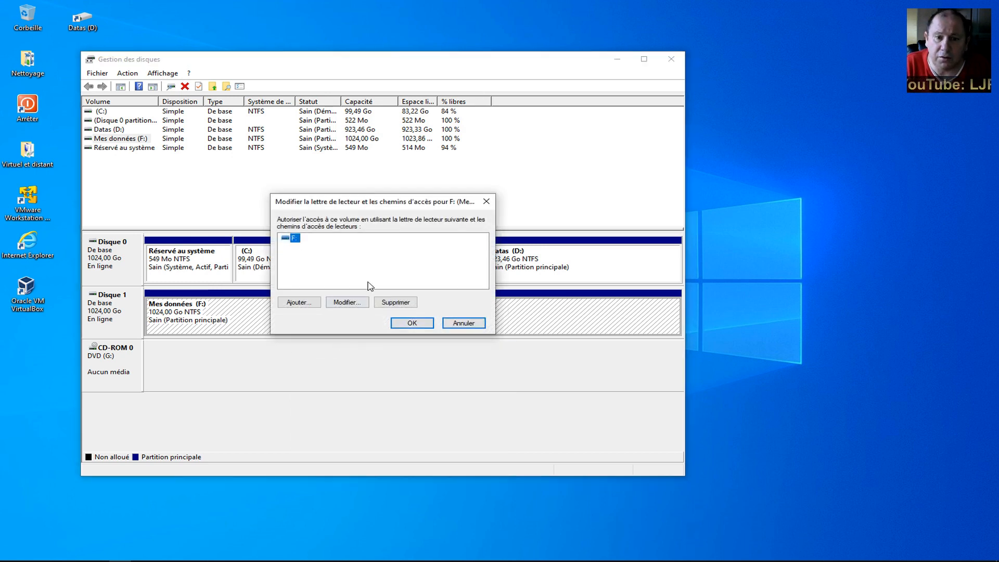
left_click(348, 302)
left_click(404, 260)
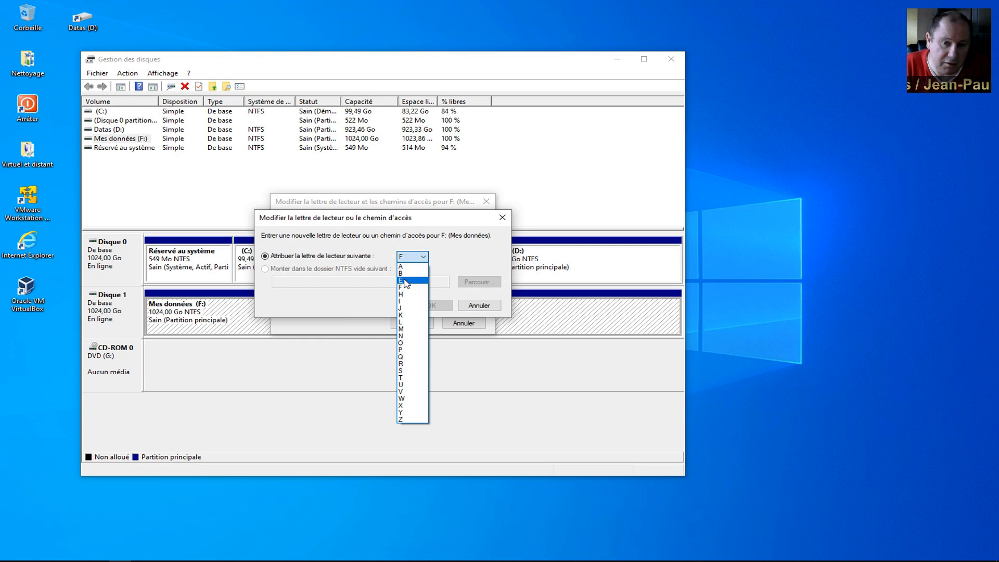
left_click(406, 281)
left_click(432, 306)
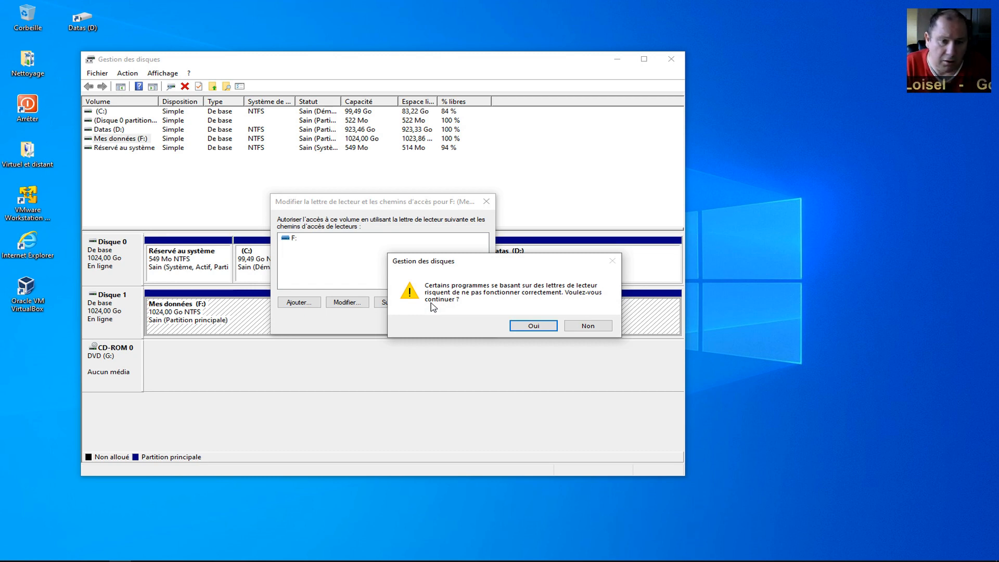
left_click(531, 325)
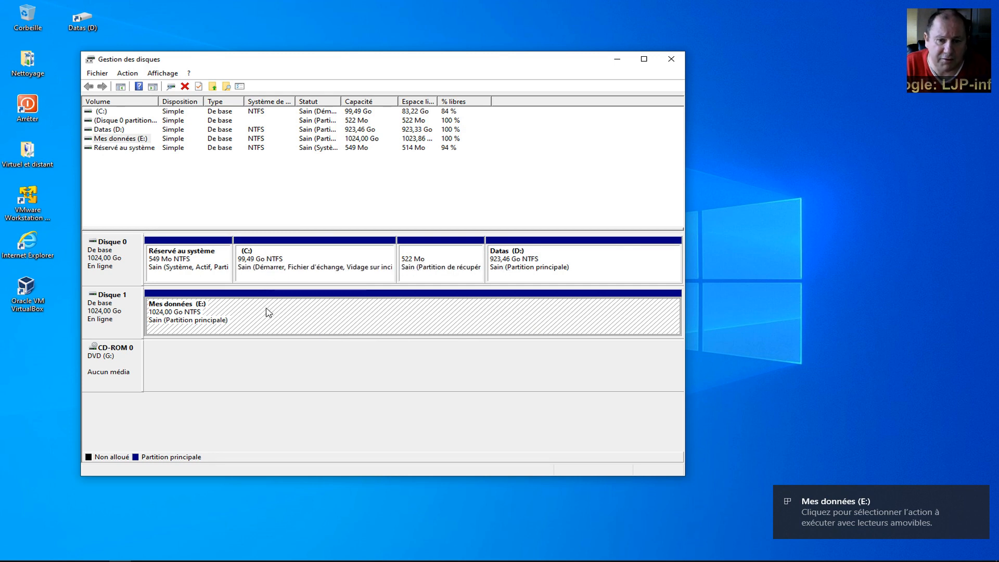
Change the CD-ROM 0 drive letter to F, accept the change, and close Disk Management.
right_click(106, 362)
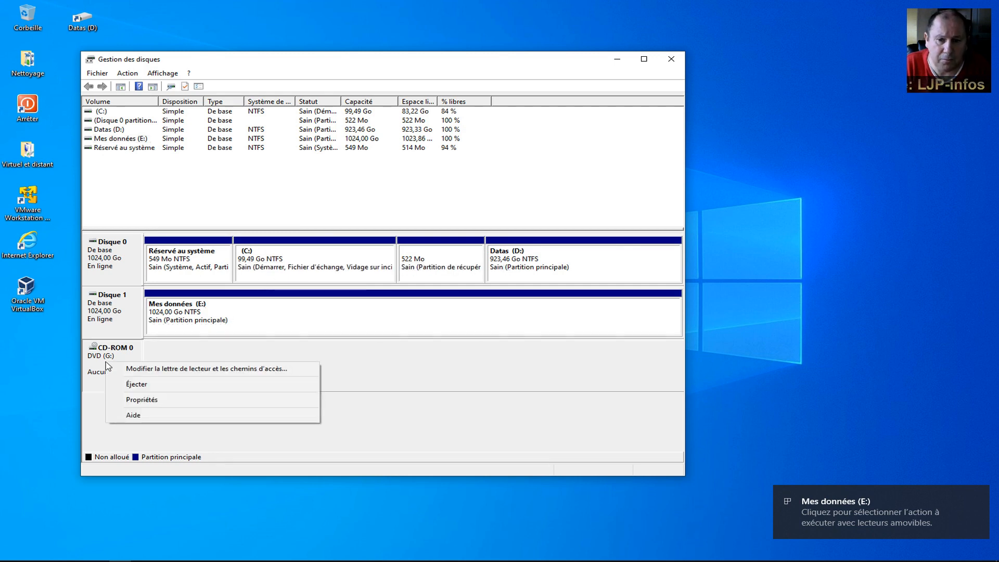
left_click(134, 369)
left_click(347, 303)
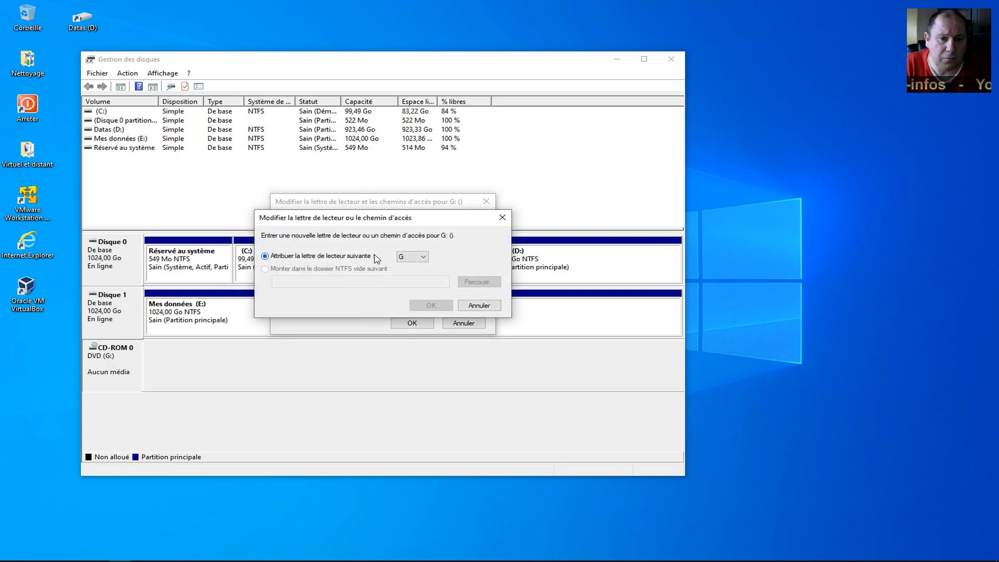
left_click(407, 257)
left_click(408, 281)
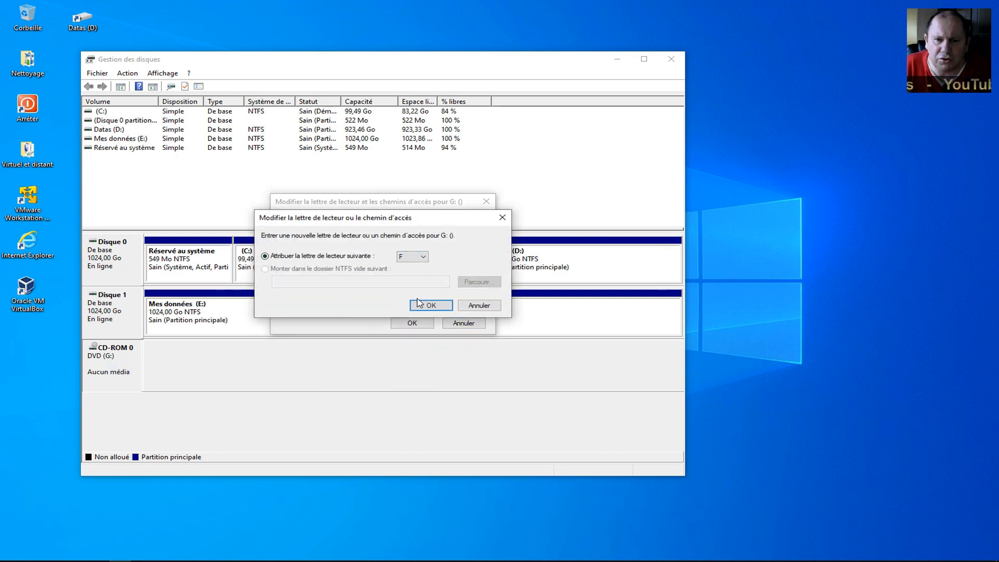
left_click(422, 306)
left_click(514, 326)
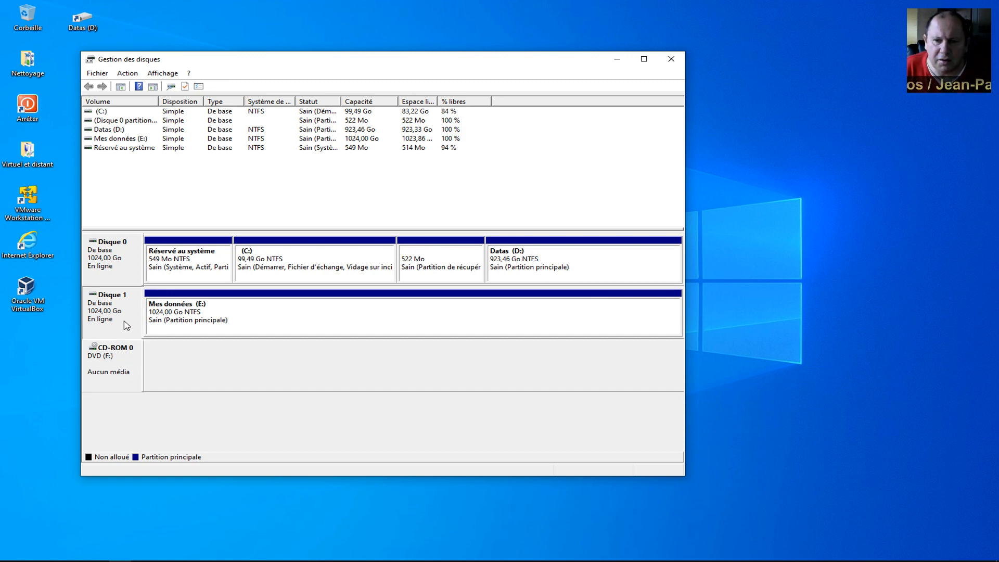
left_click(672, 59)
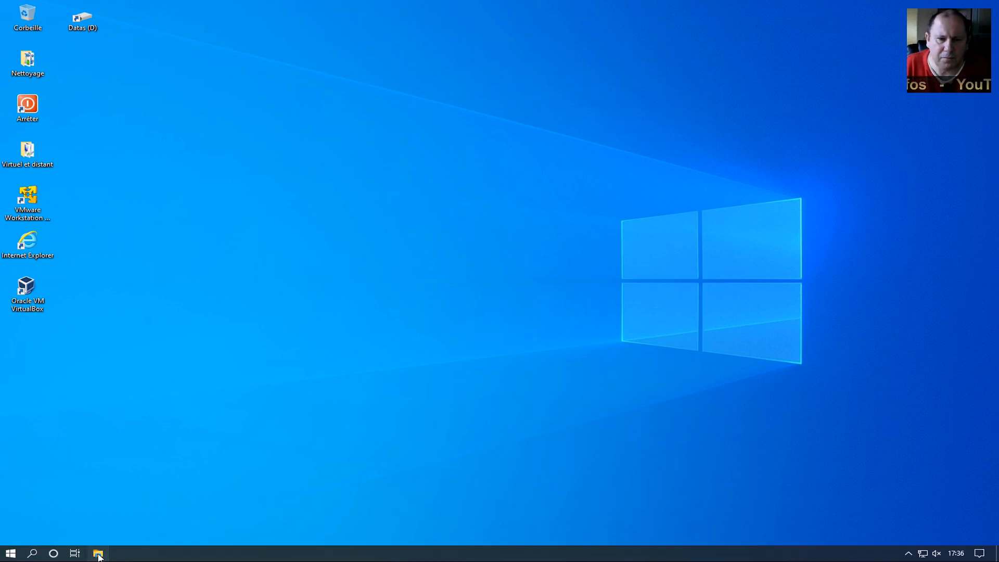
Switch to File Explorer and check the drives and their letters under Ce PC.
left_click(103, 552)
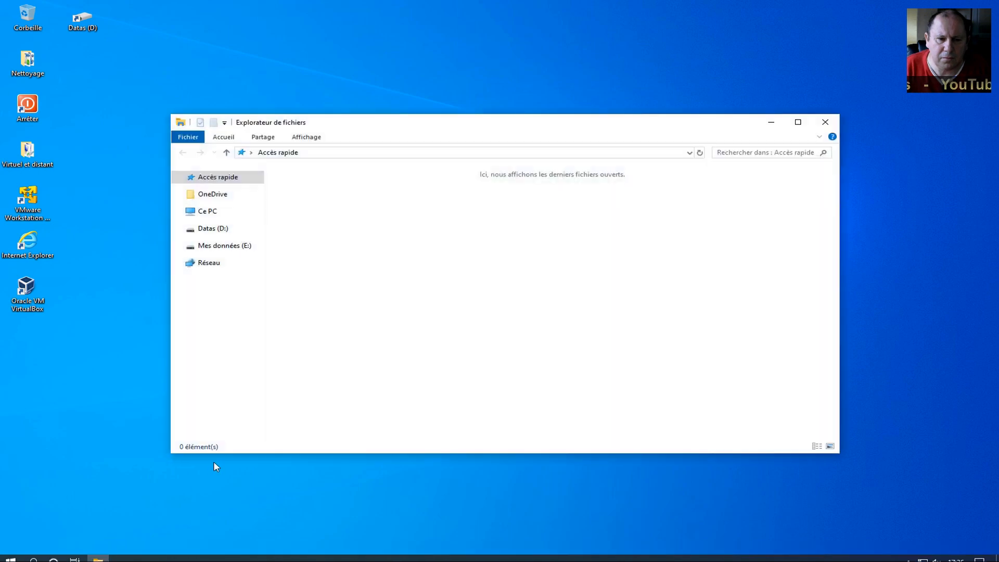
left_click(216, 213)
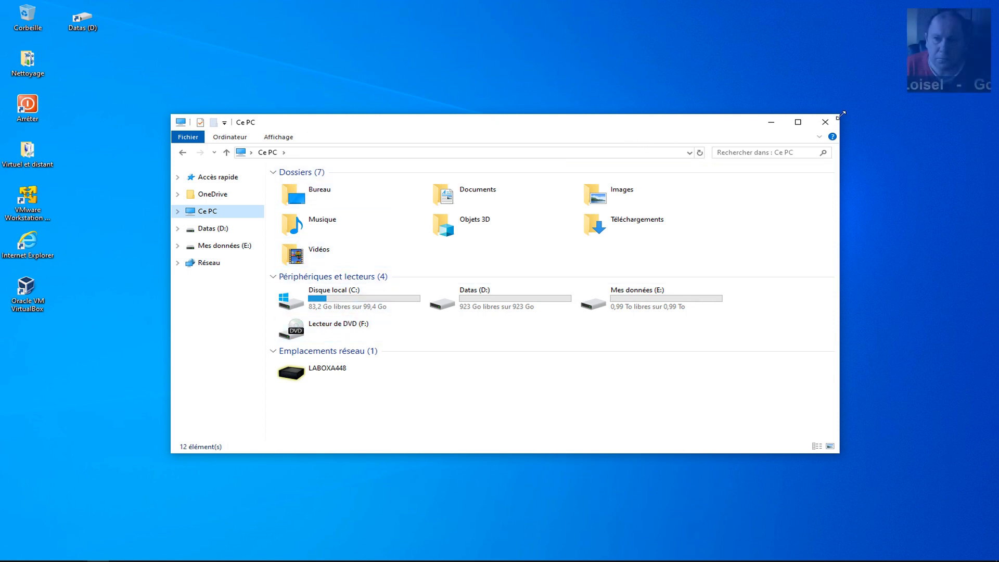
left_click(836, 124)
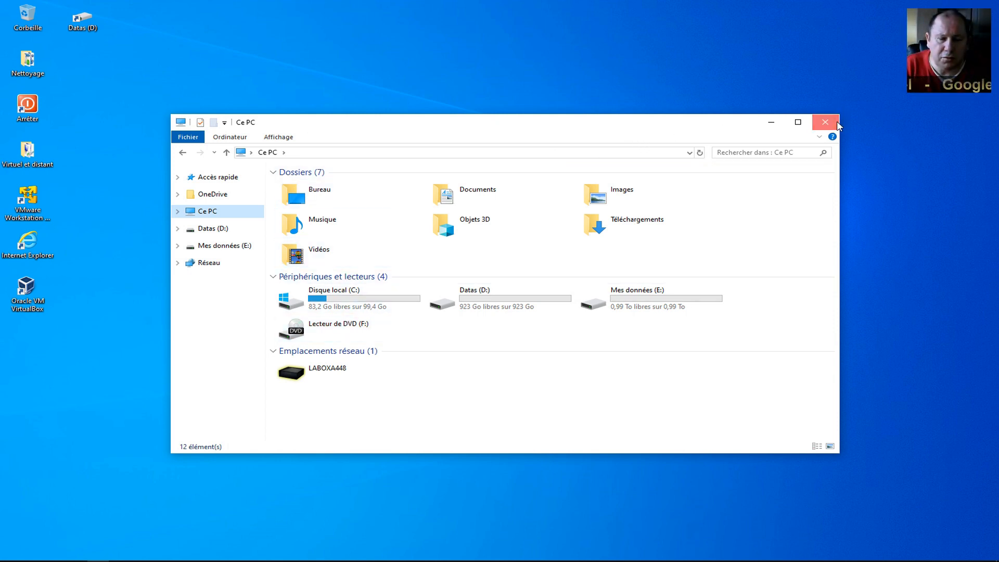